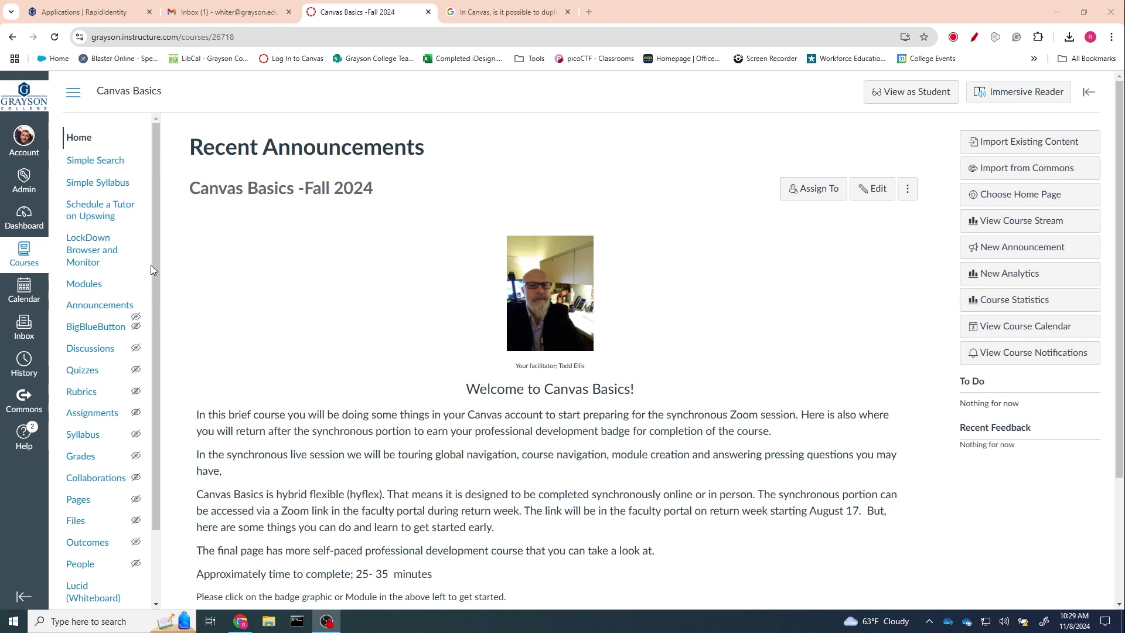
Step: Create a quiz-only course export containing just the Baroque 2: J.S. Bach Cantata quiz
left_click_drag(153, 259, 155, 398)
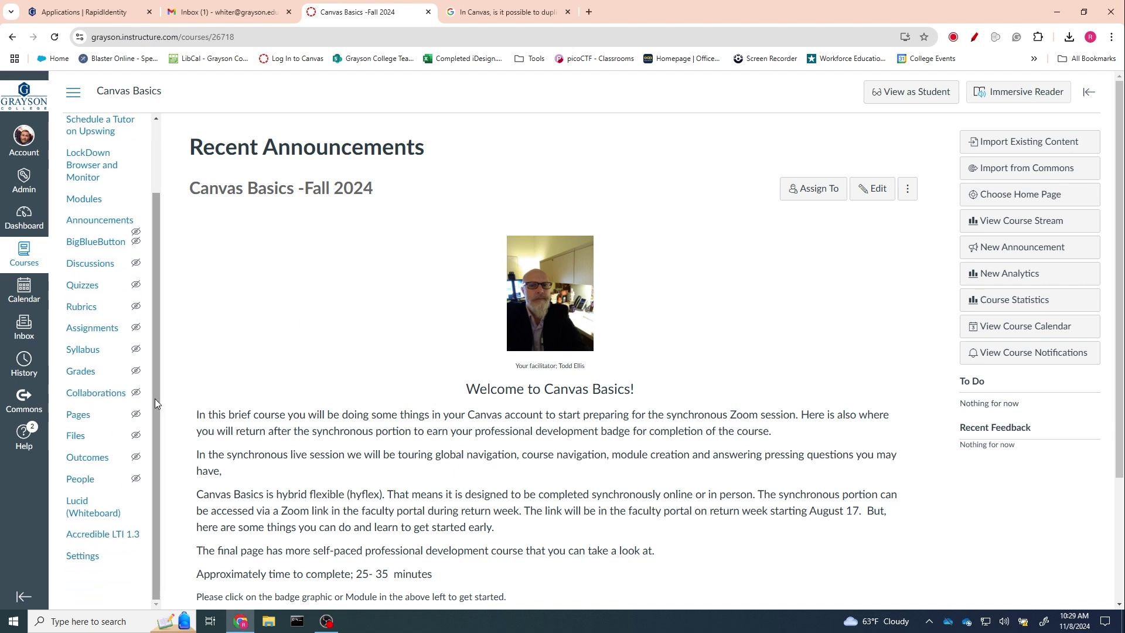
left_click(82, 558)
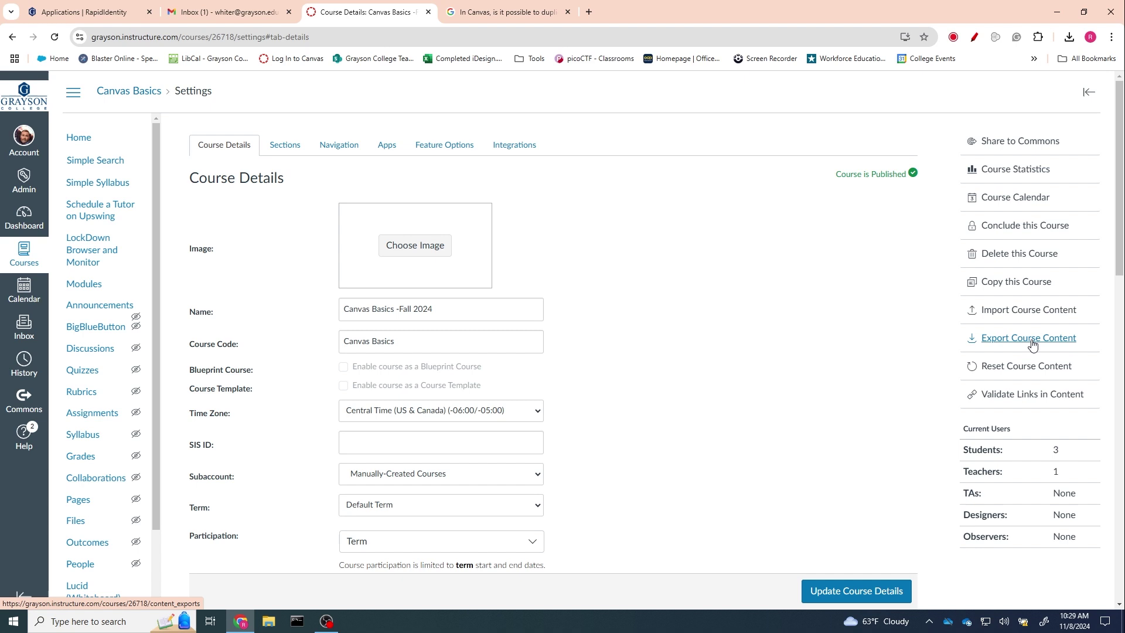
left_click(999, 339)
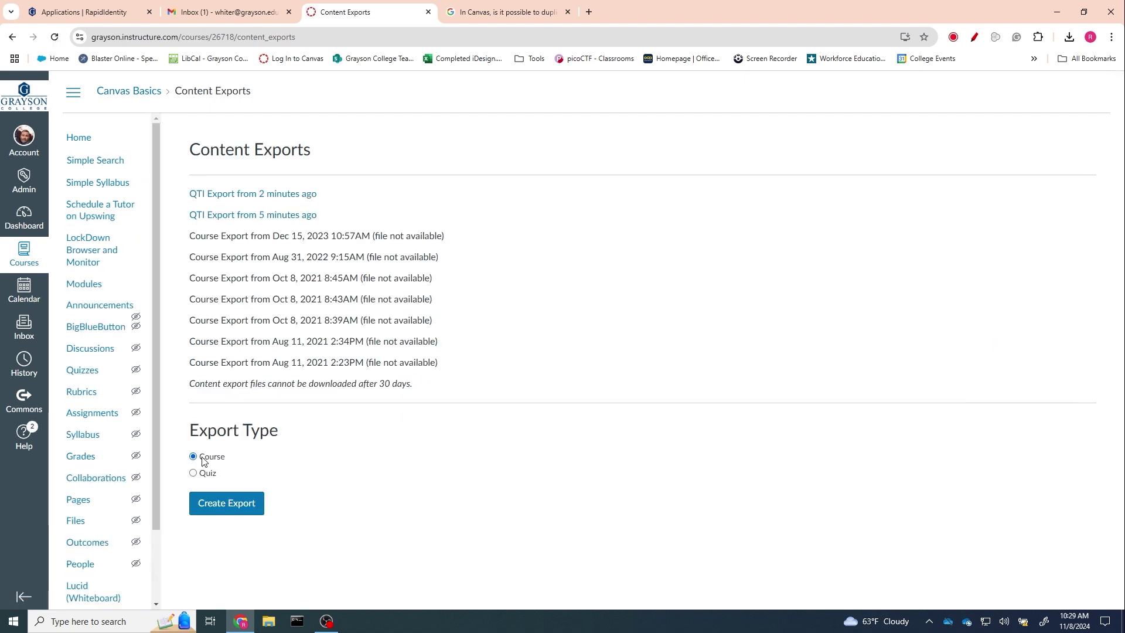
left_click(194, 476)
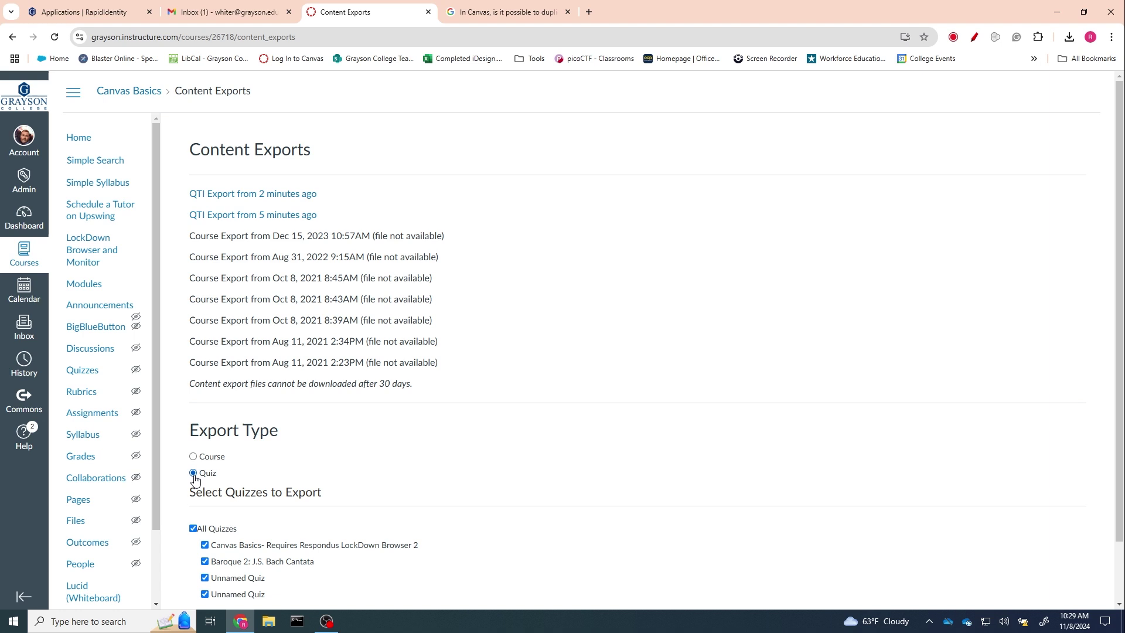
scroll(423, 443, "down", 1)
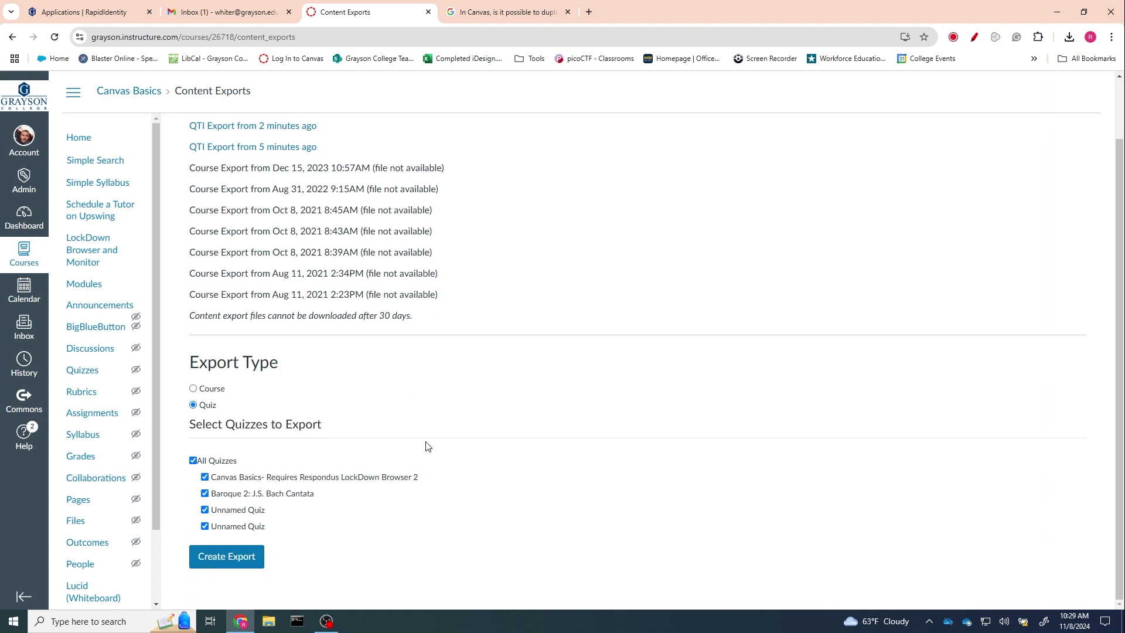
left_click(193, 461)
left_click(204, 494)
left_click(223, 560)
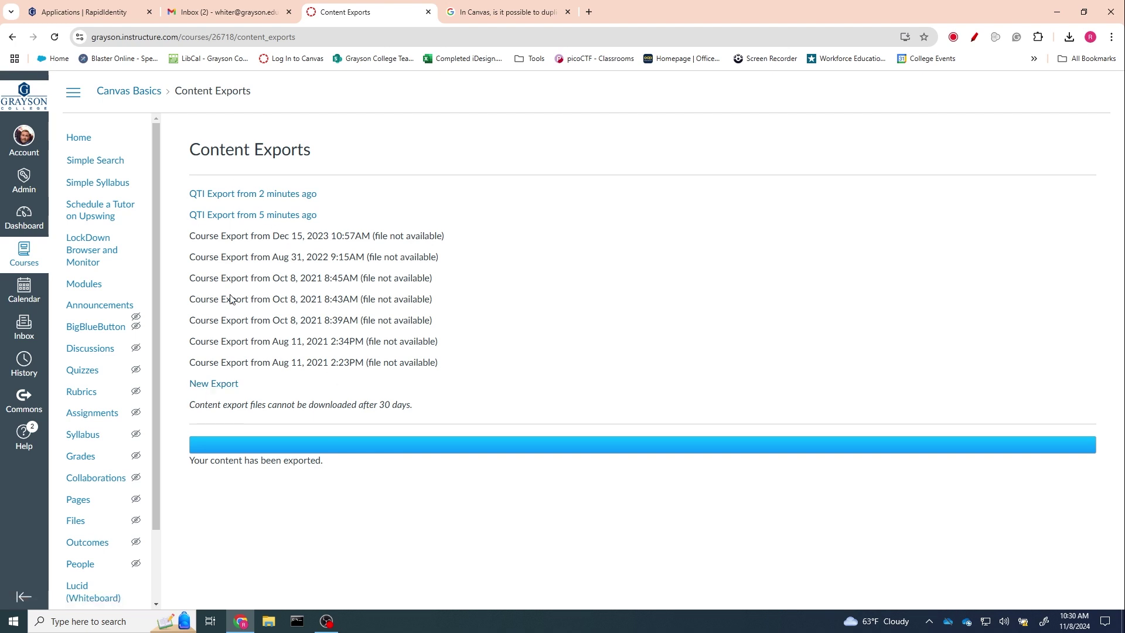
Step: Download canvas-basics-fall-2024-quiz-export (2).zip and return to the course home page
left_click(200, 385)
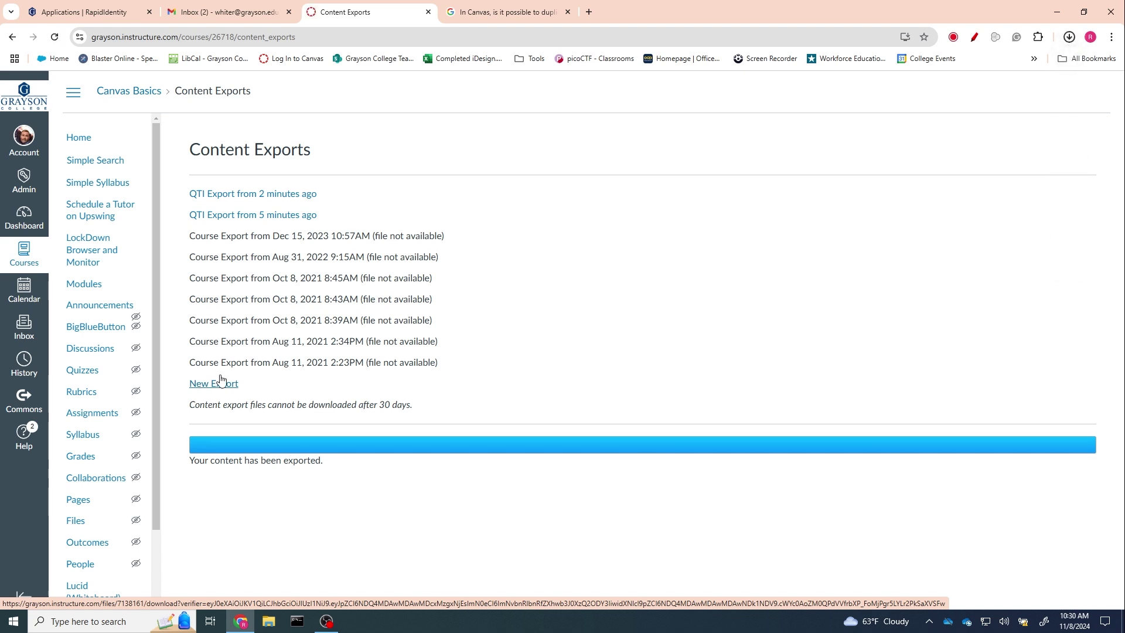
mouse_move(1014, 67)
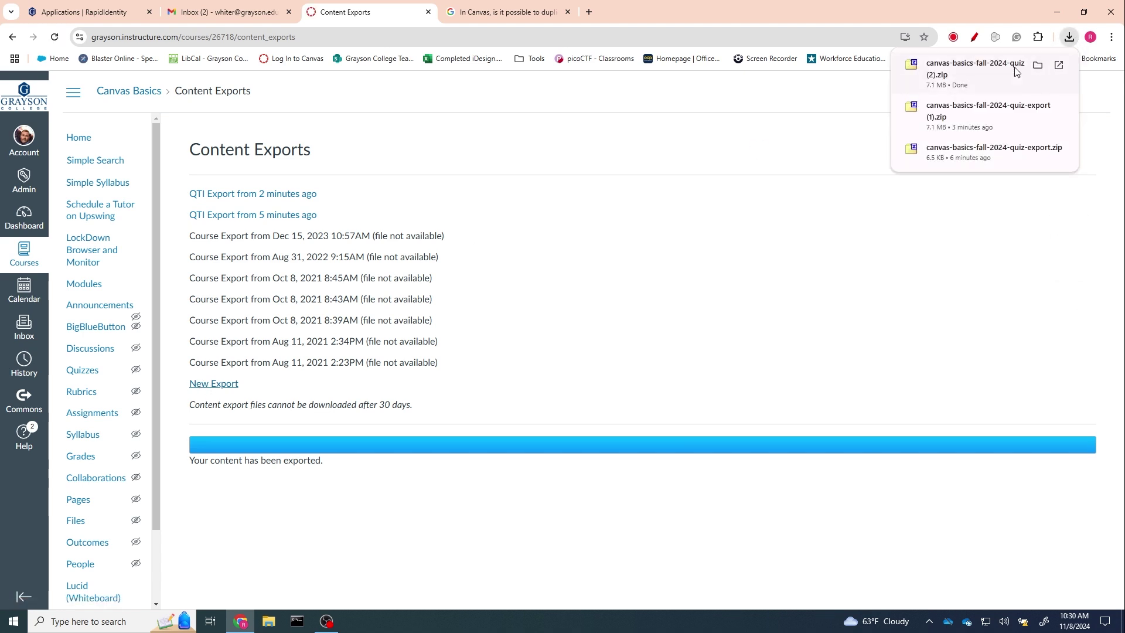
left_click(79, 141)
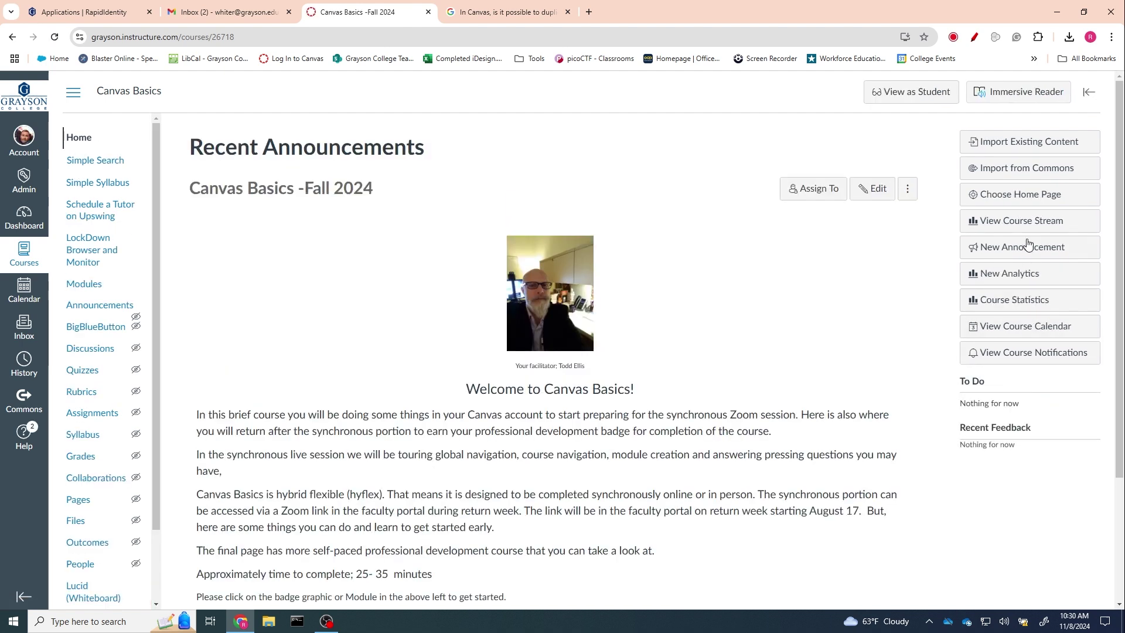
Step: Start a QTI .zip import with canvas-basics-fall-2024-quiz-export (2).zip as the source file
left_click(996, 145)
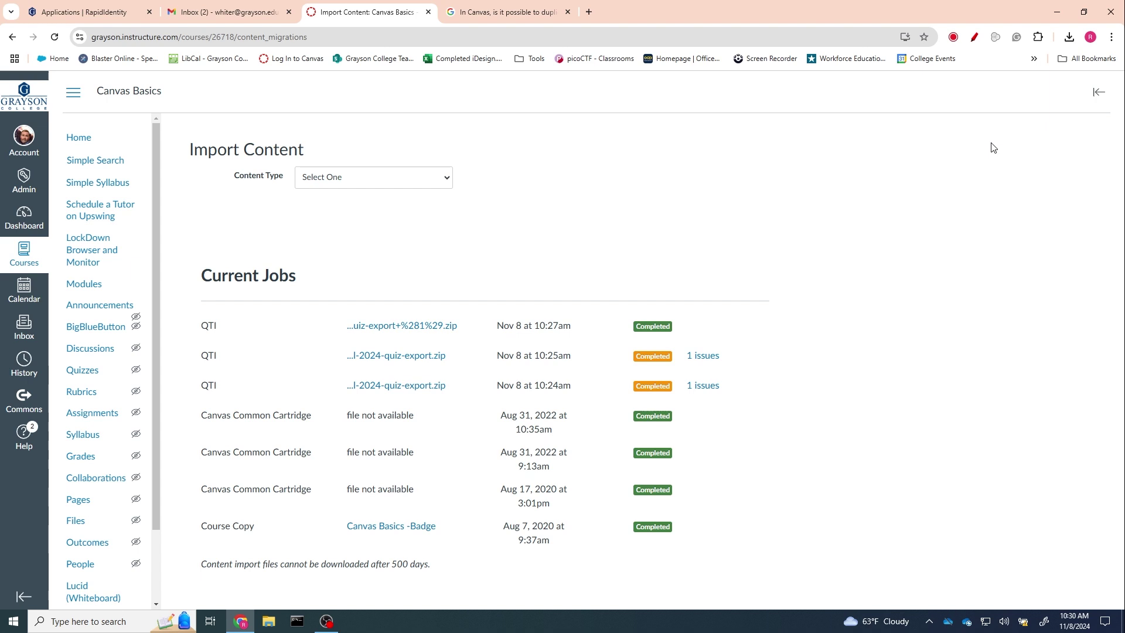
left_click(398, 182)
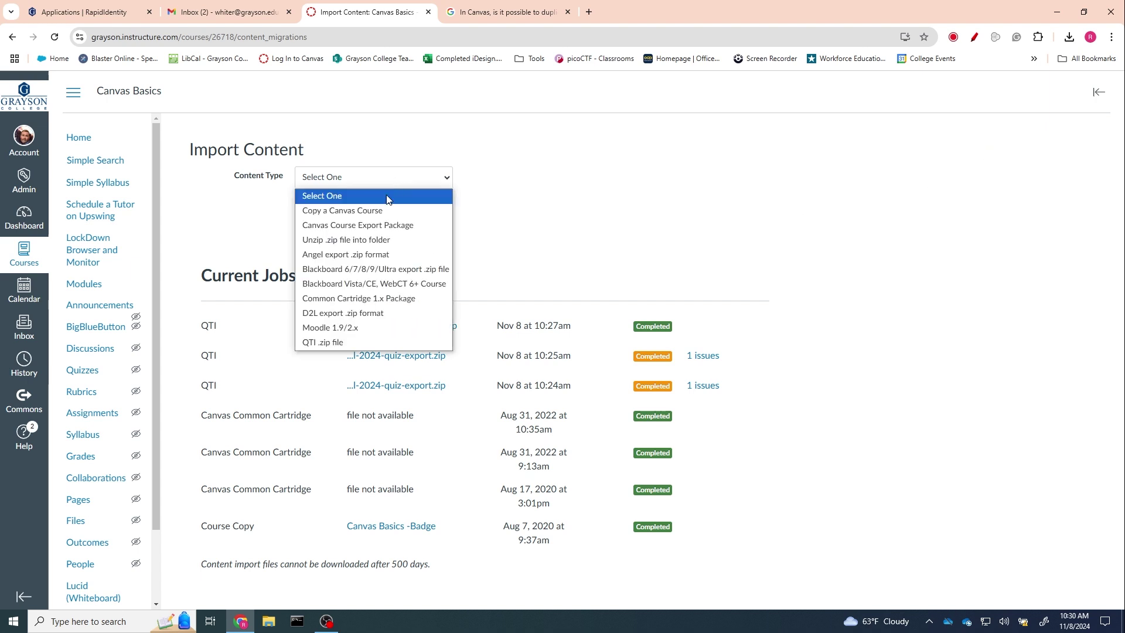
left_click(332, 346)
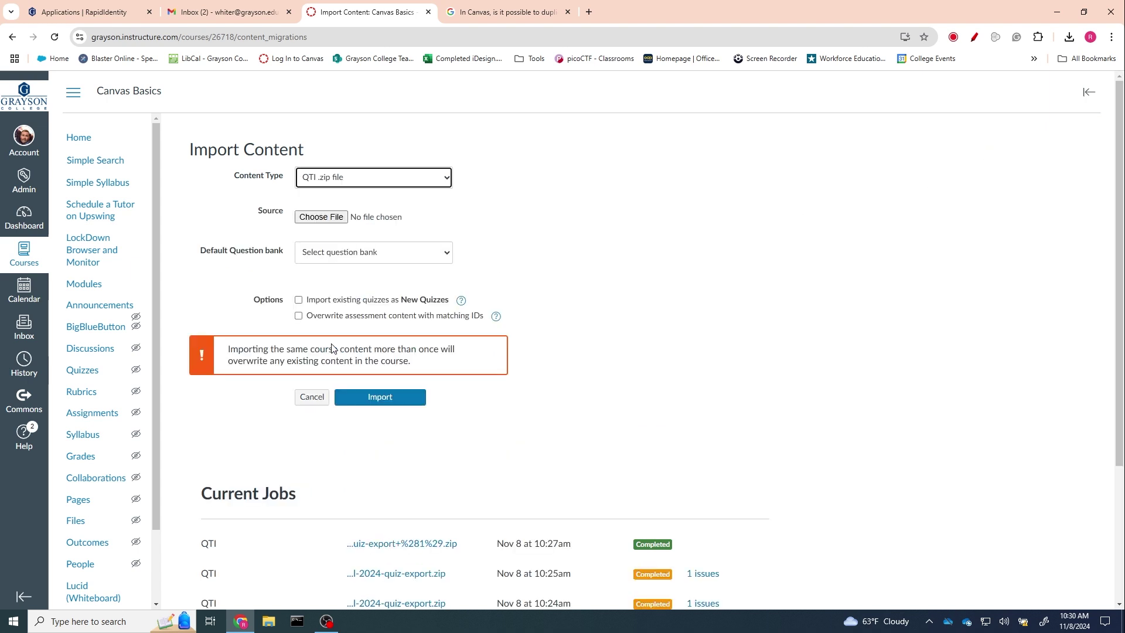
left_click(321, 218)
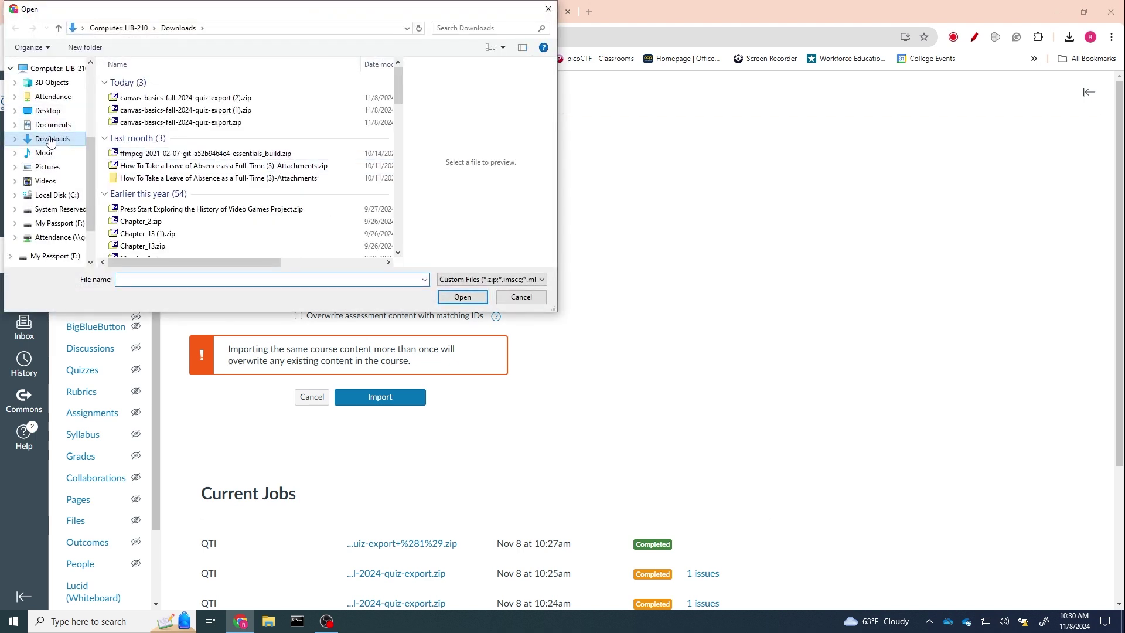
left_click(148, 101)
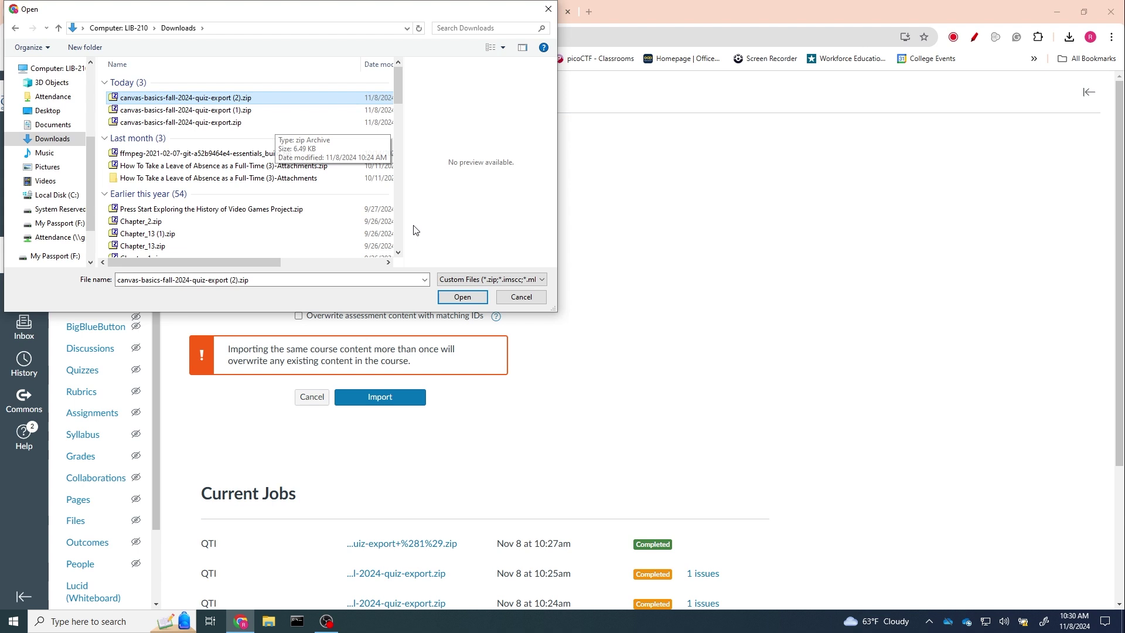
left_click(472, 298)
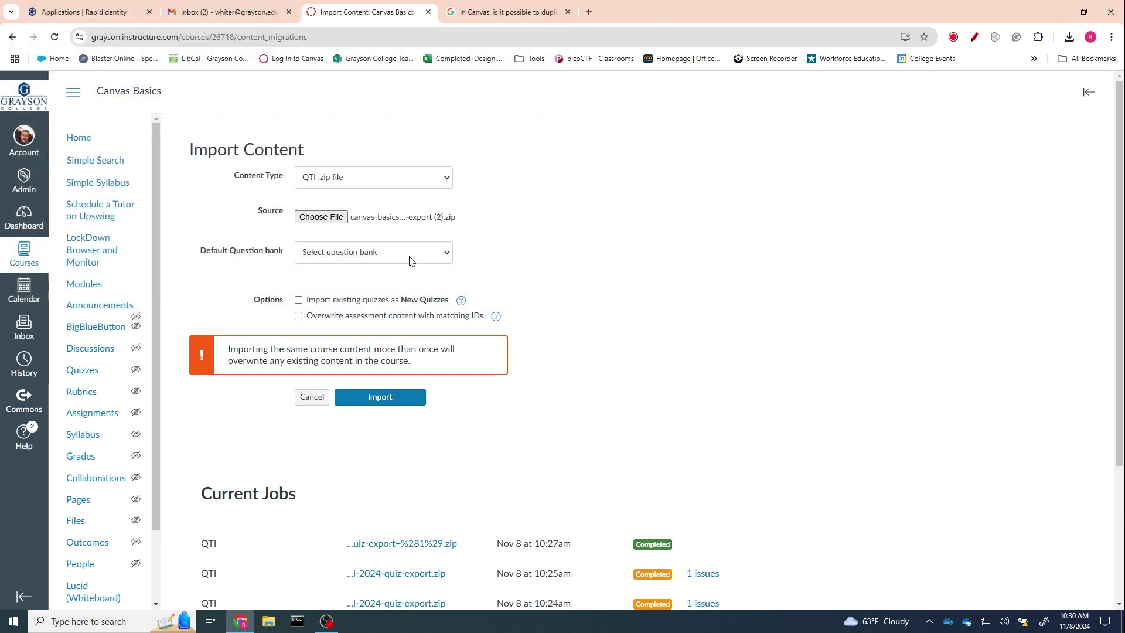
Step: Send the imported questions to a new question bank named TestQuizImport
left_click(372, 253)
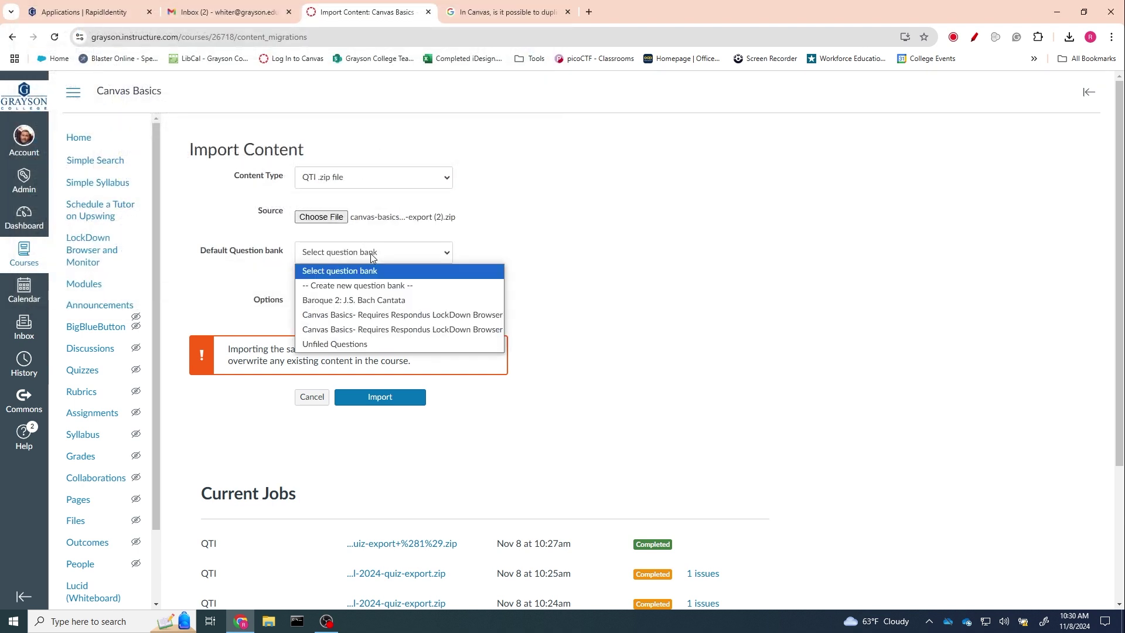
left_click(344, 286)
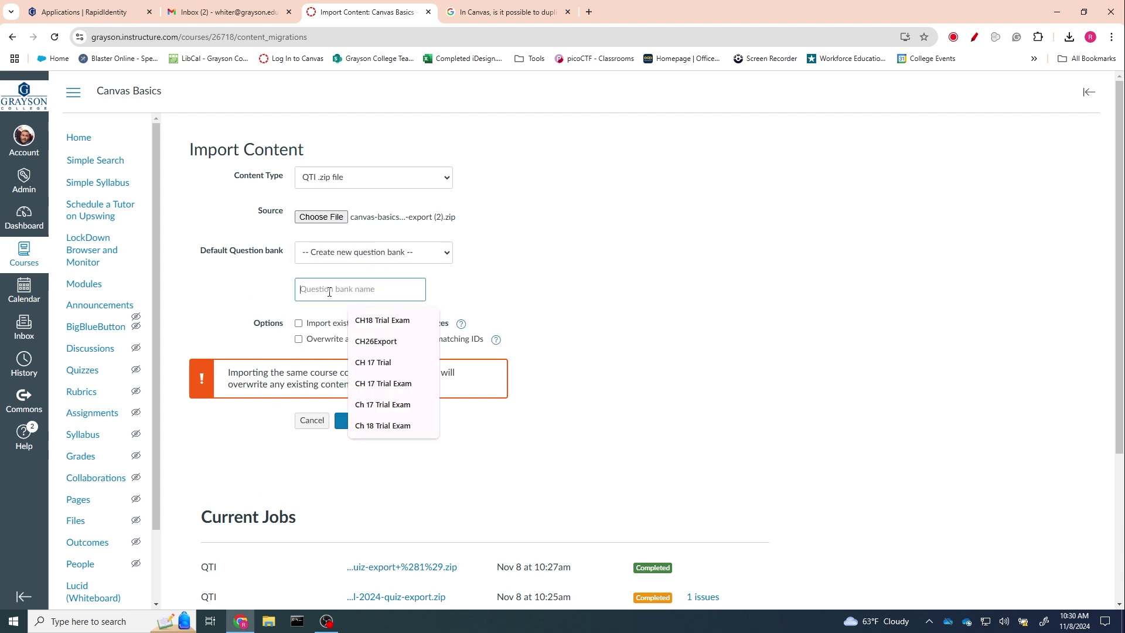
type("TestQ")
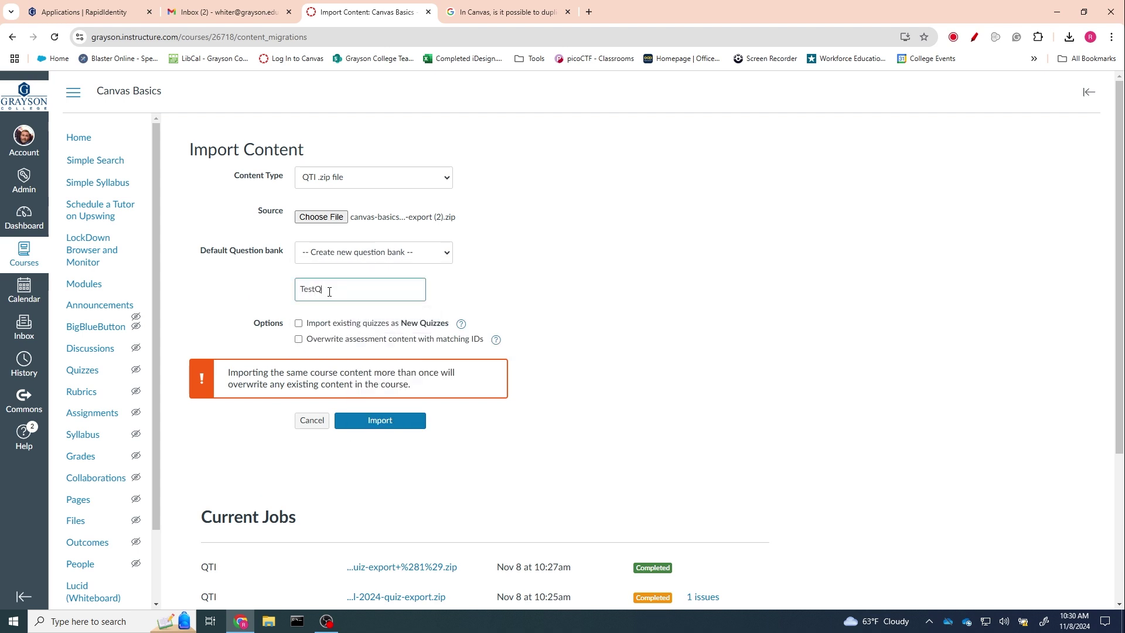
type("uizImport")
Step: Run the QTI import and view the Quizzes list showing two Baroque 2 quizzes
left_click(366, 422)
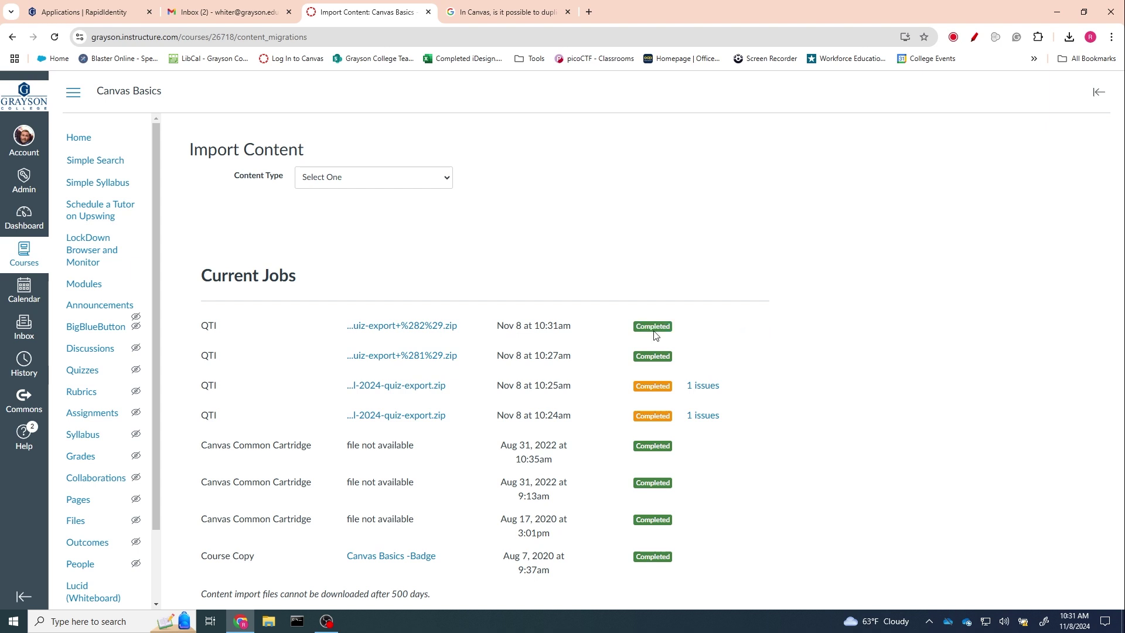
left_click(84, 374)
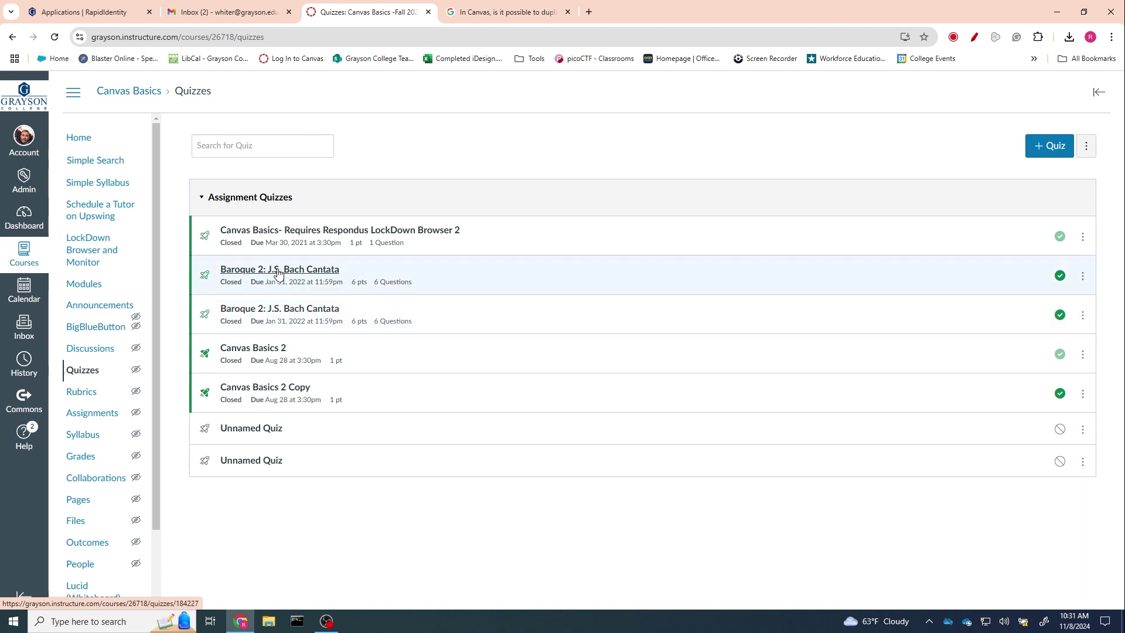
Step: Open the second Baroque 2: J.S. Bach Cantata quiz for editing and review its questions
left_click(291, 314)
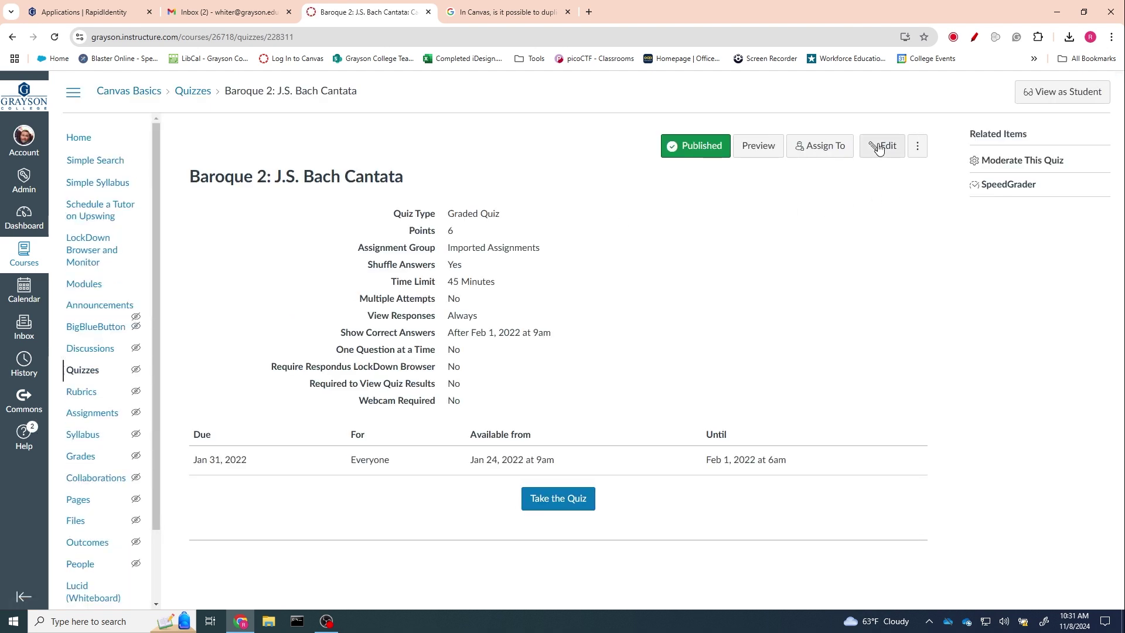
left_click(875, 149)
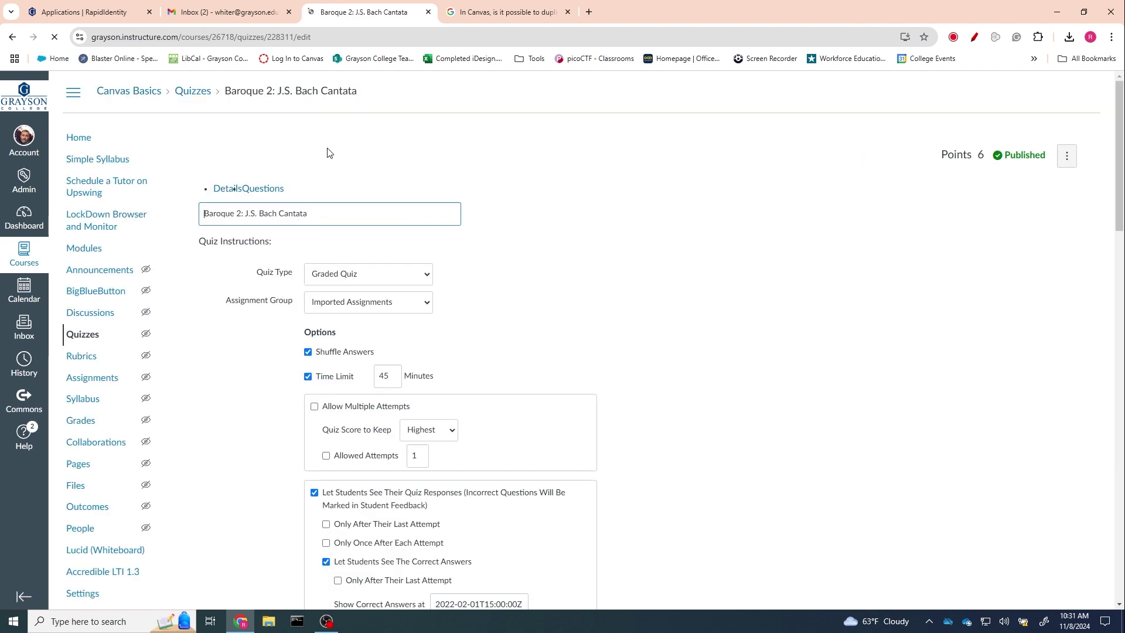
left_click(270, 190)
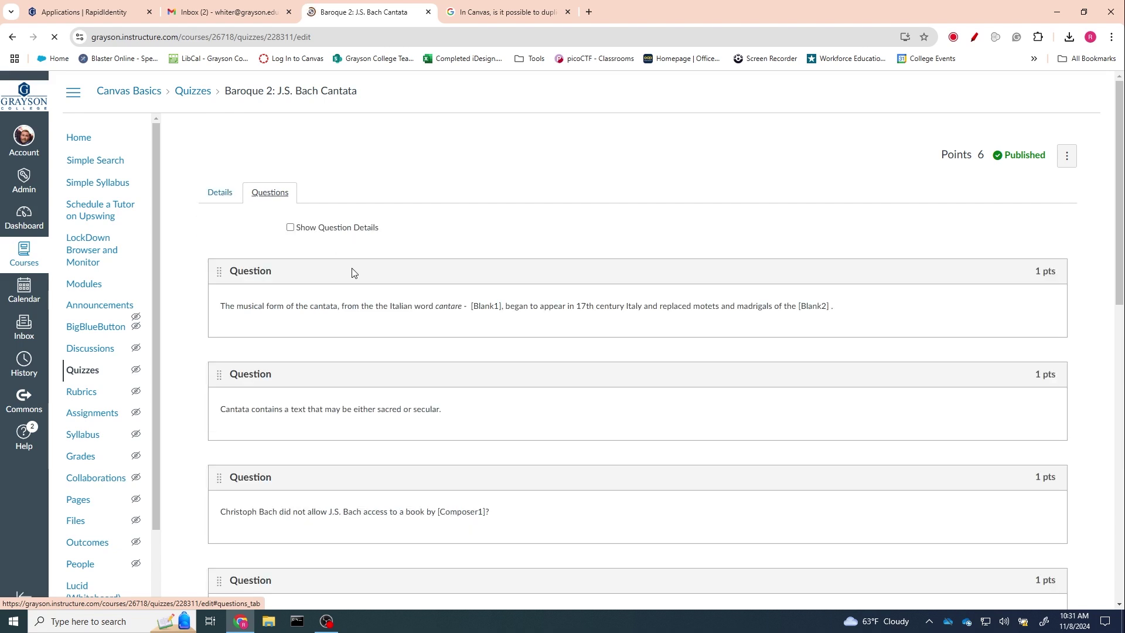
scroll(409, 284, "down", 5)
mouse_move(1058, 377)
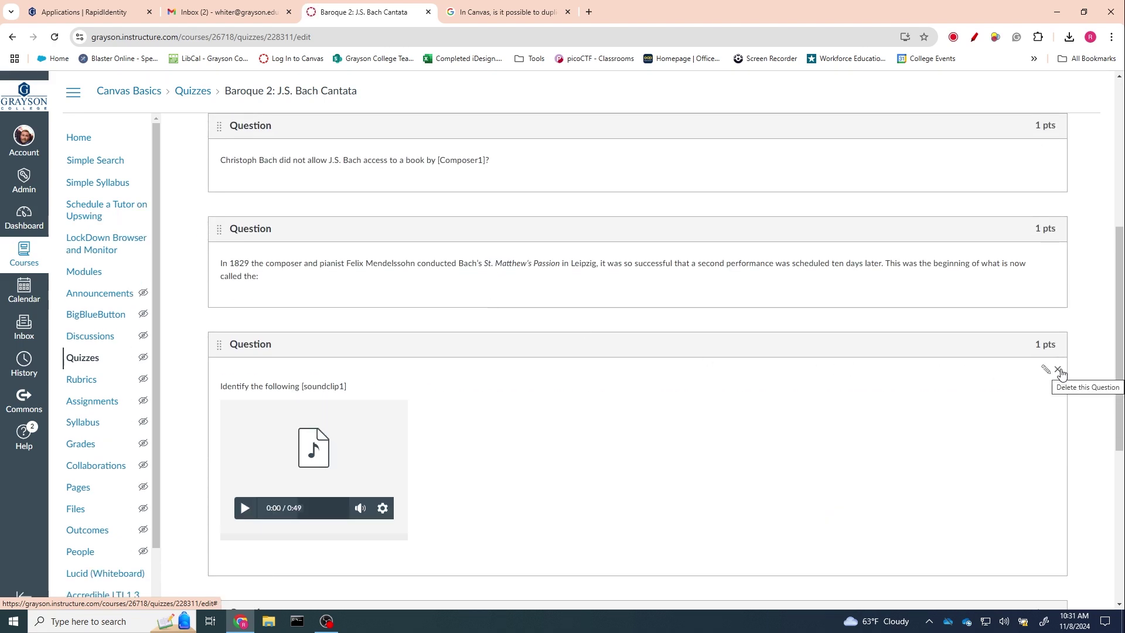
scroll(1055, 264, "up", 3)
scroll(1053, 274, "up", 4)
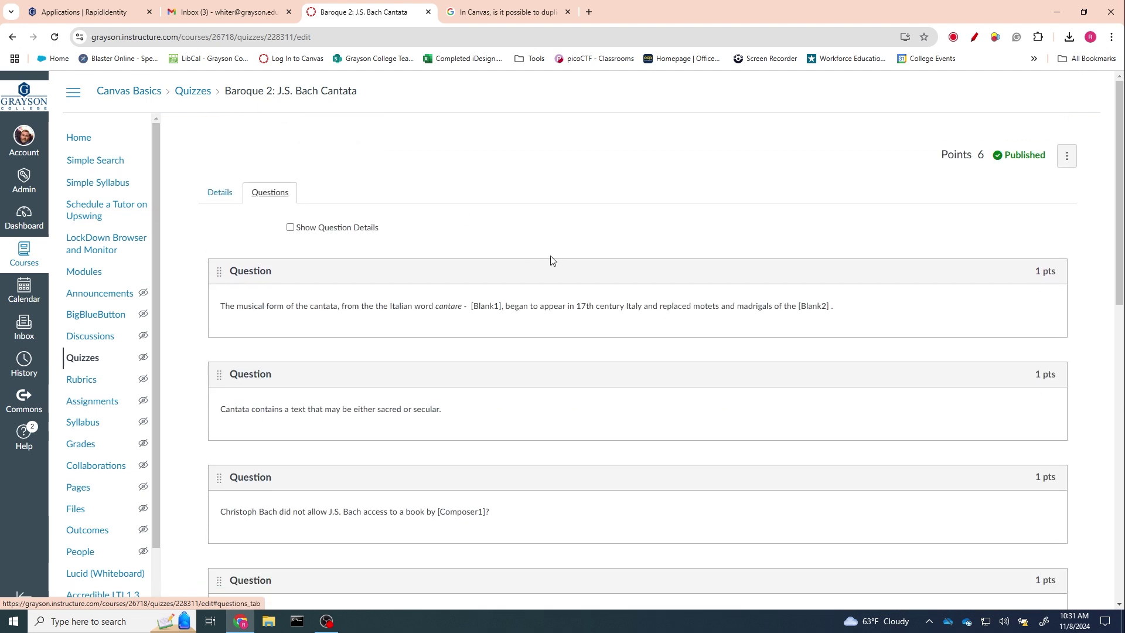
Step: Save the copied quiz's details, keeping it assigned to Everyone and due Jan 31, 2022
left_click(219, 198)
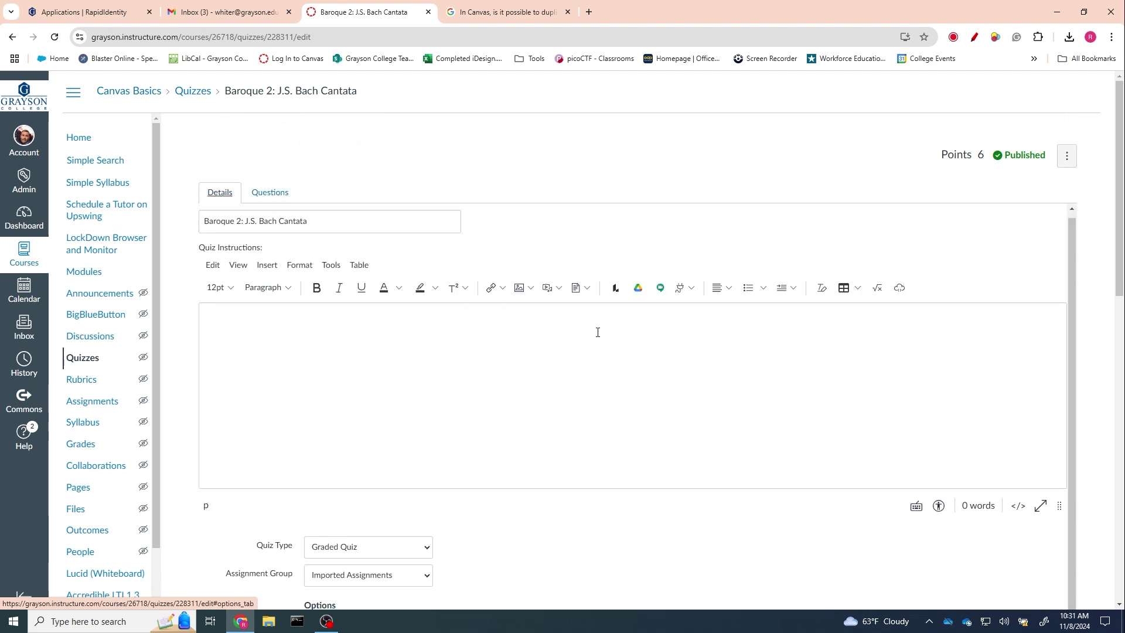
scroll(647, 545, "down", 12)
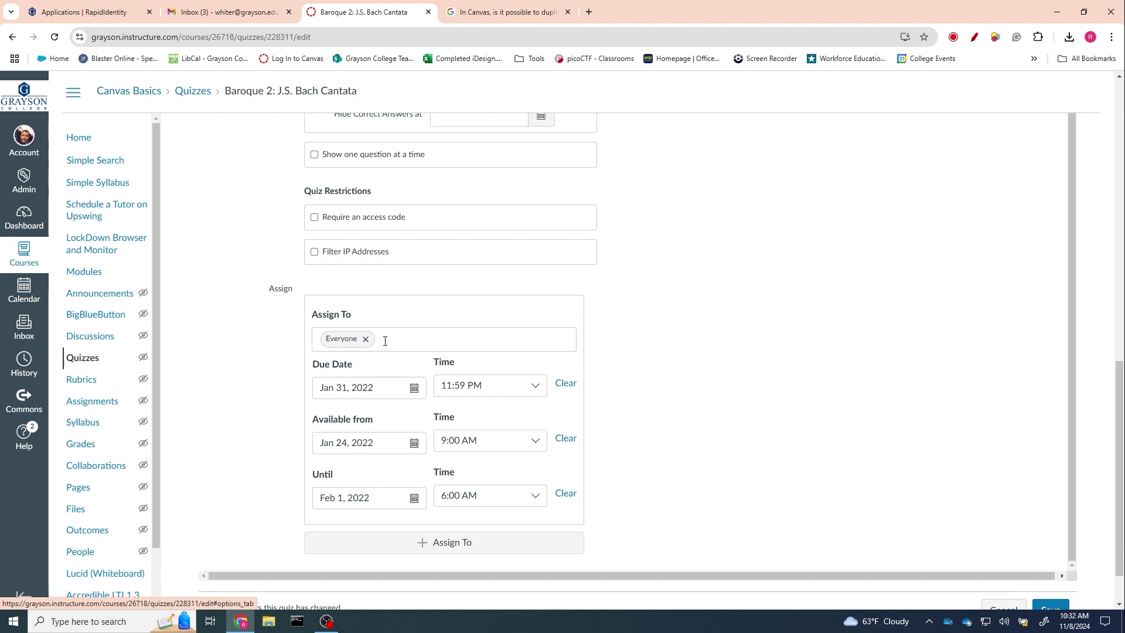
scroll(885, 509, "down", 1)
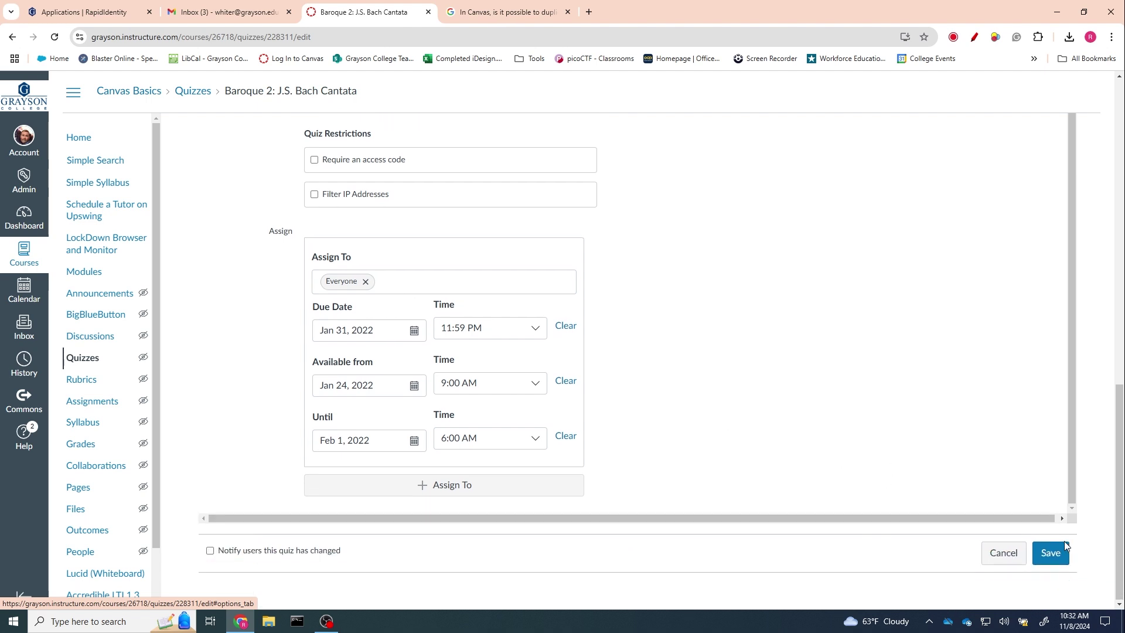
left_click(1051, 555)
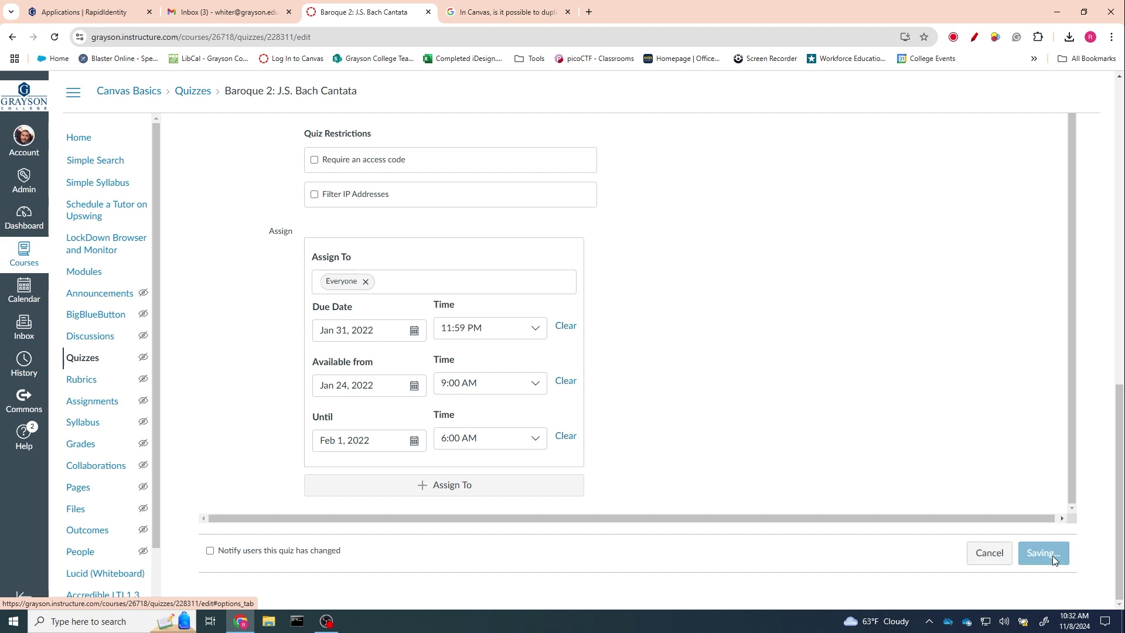